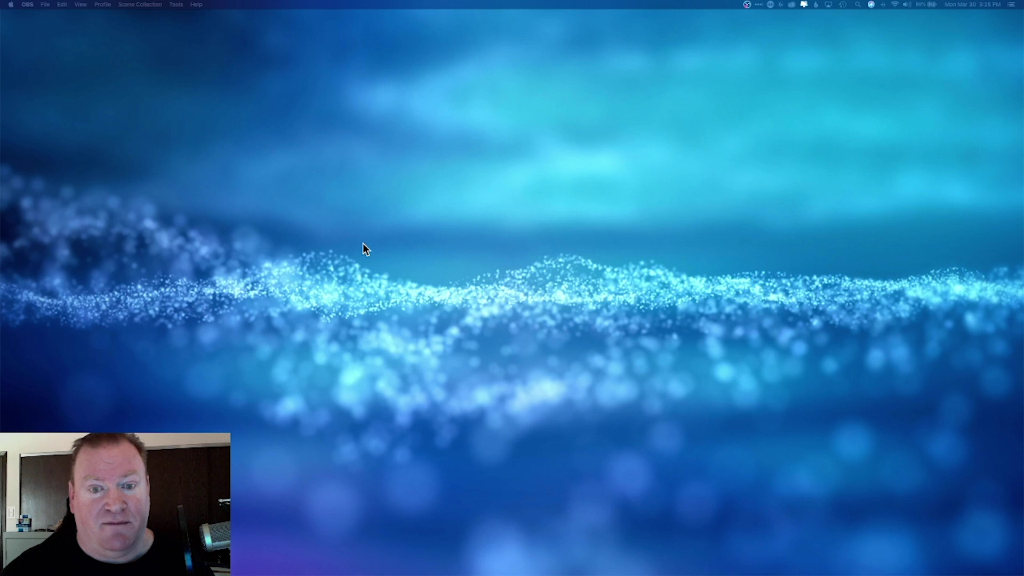
Launch OneCast from Spotlight and move its window toward the screen centre.
left_click(447, 237)
key("super+space")
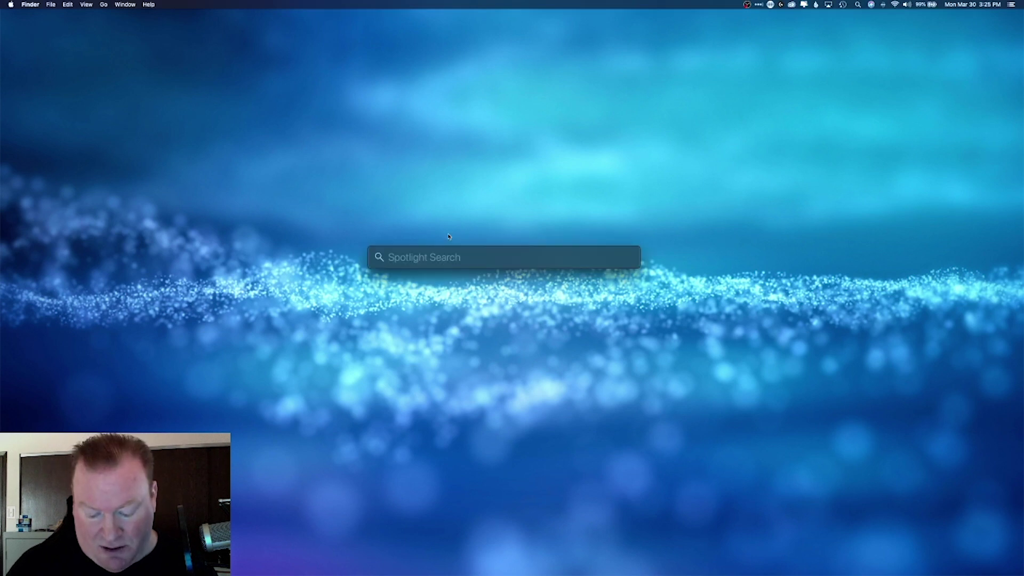
type("one")
key("Return")
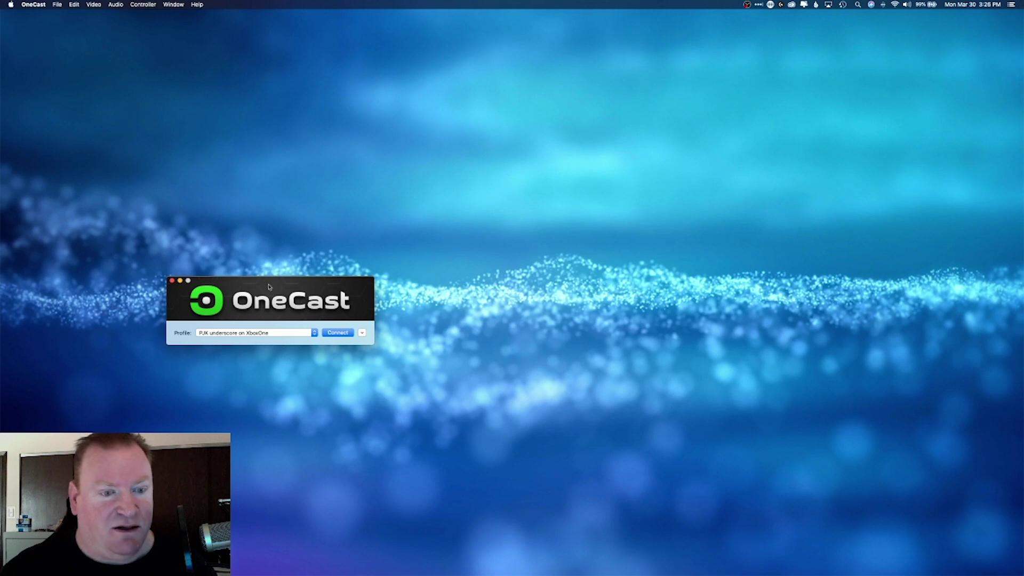
left_click_drag(269, 286, 470, 166)
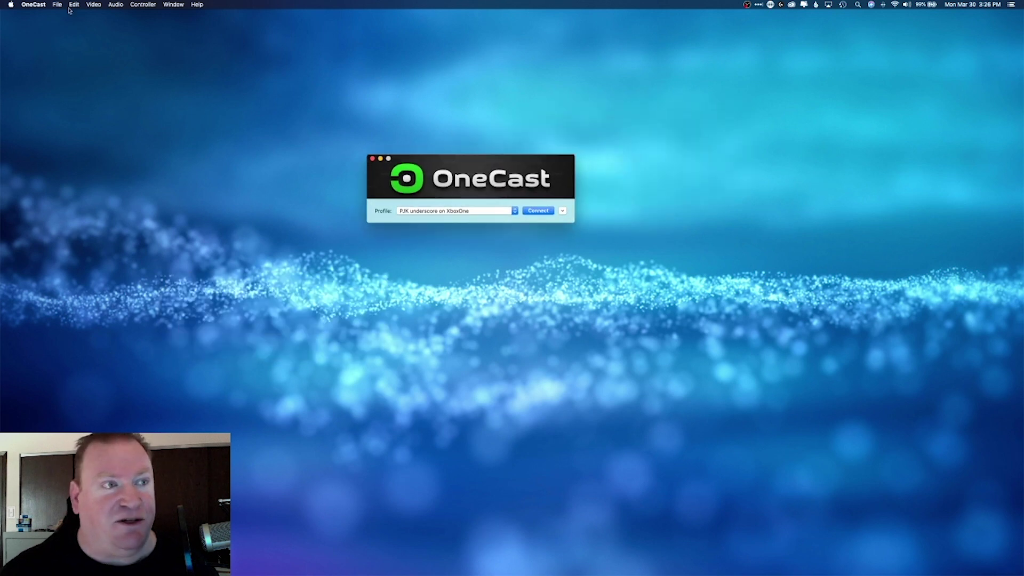
Check for updates and confirm OneCast is up to date at version 1.14.
left_click(33, 5)
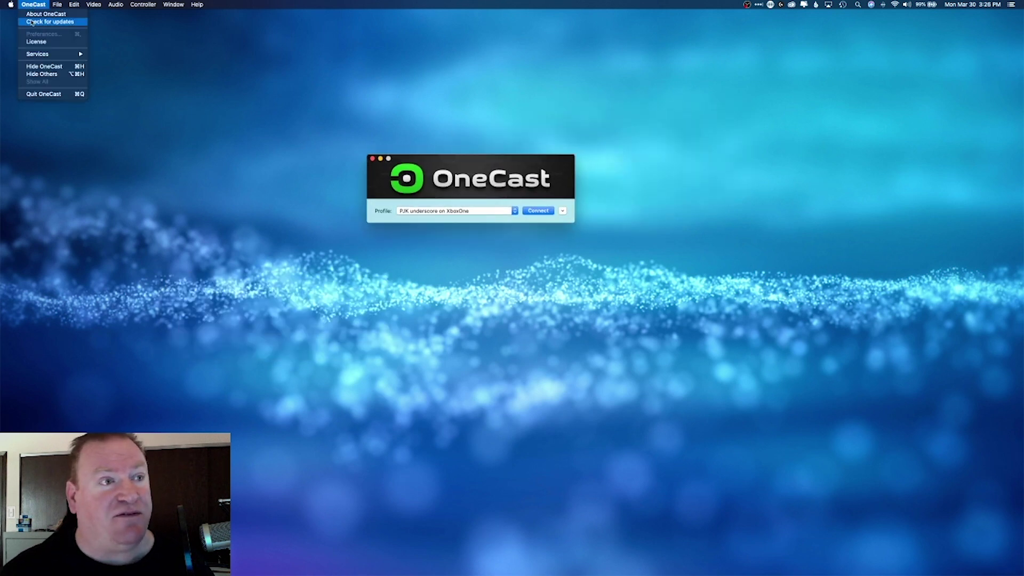
left_click(43, 22)
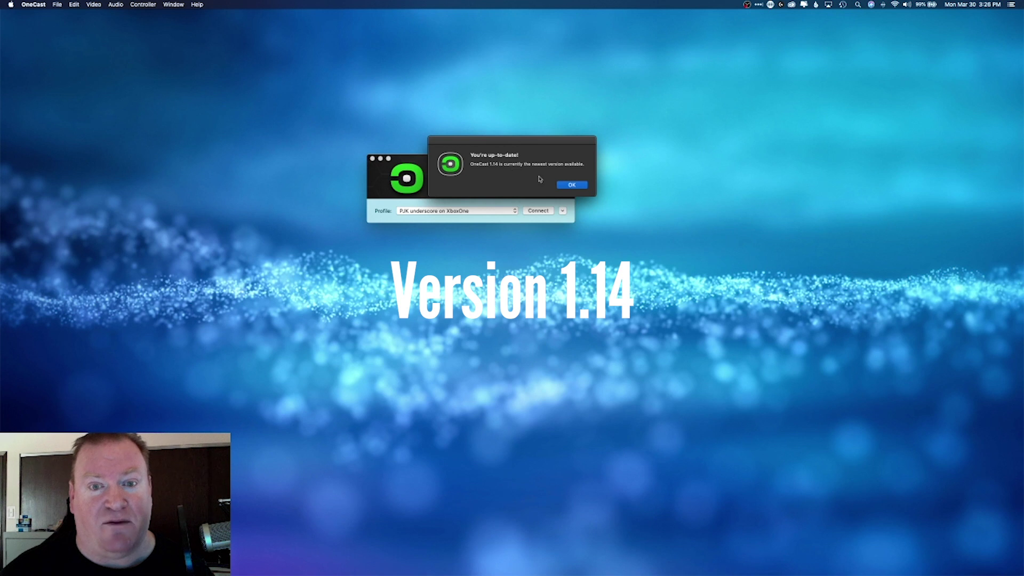
left_click(572, 185)
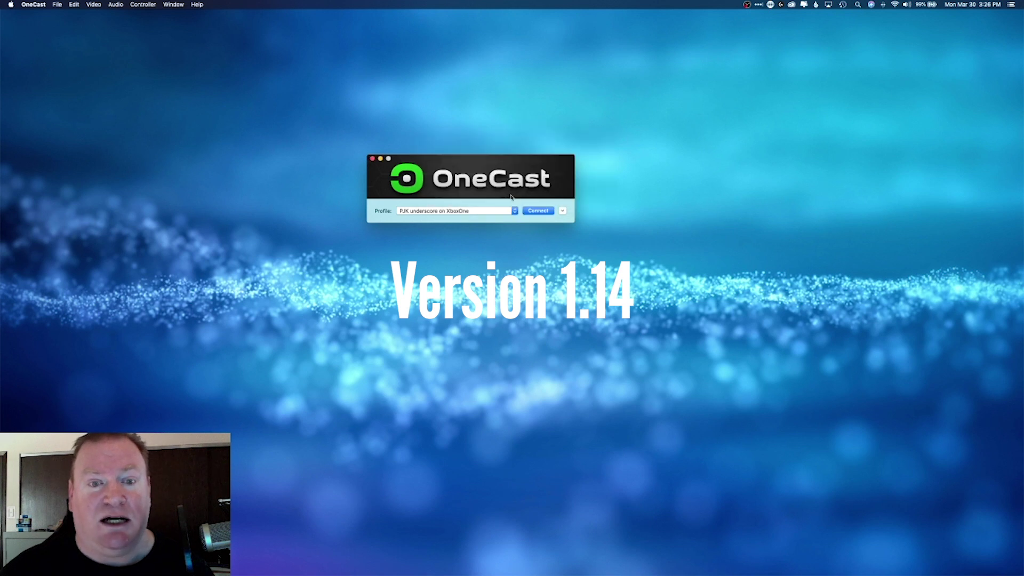
Review the connection profile's details, then connect OneCast to the Xbox One.
left_click(562, 211)
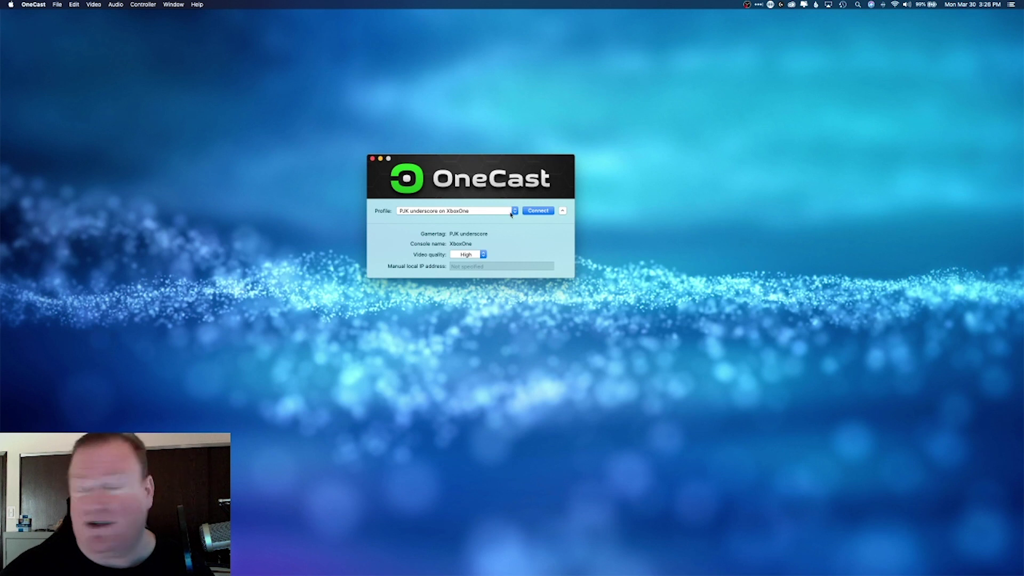
left_click(562, 212)
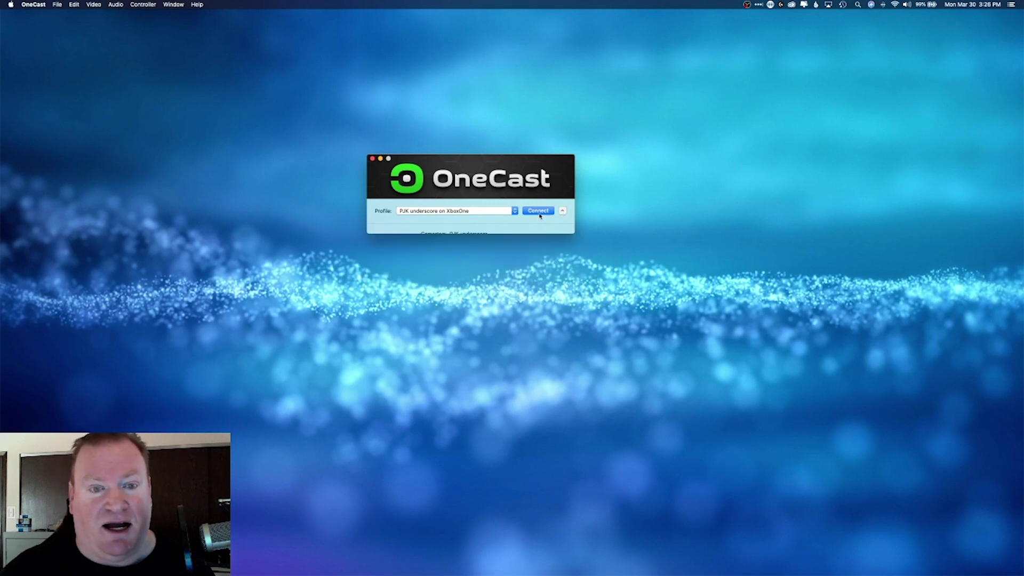
left_click(540, 212)
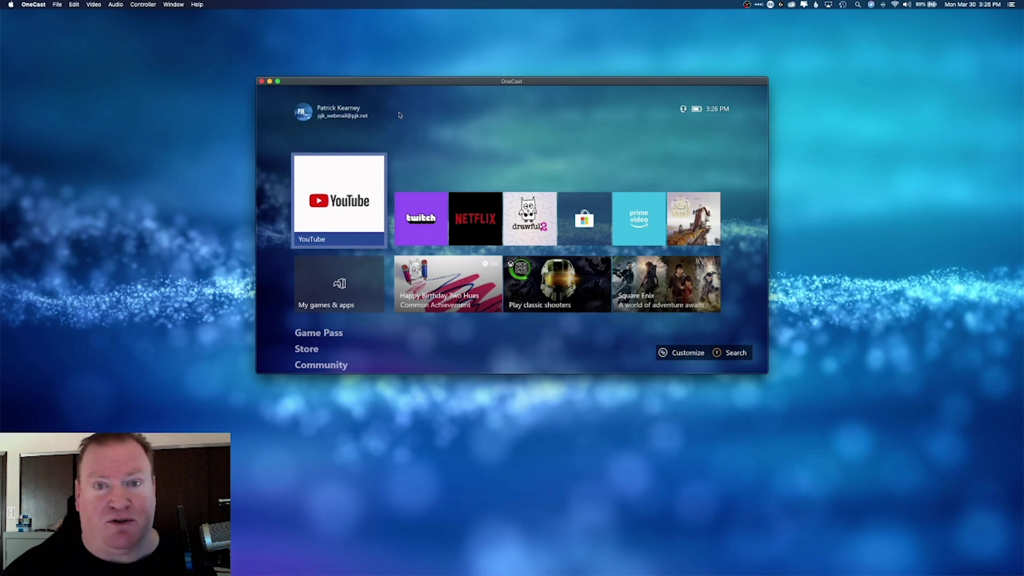
Place the OneCast window at the upper left and bring OBS Studio to the front.
left_click_drag(448, 84, 213, 26)
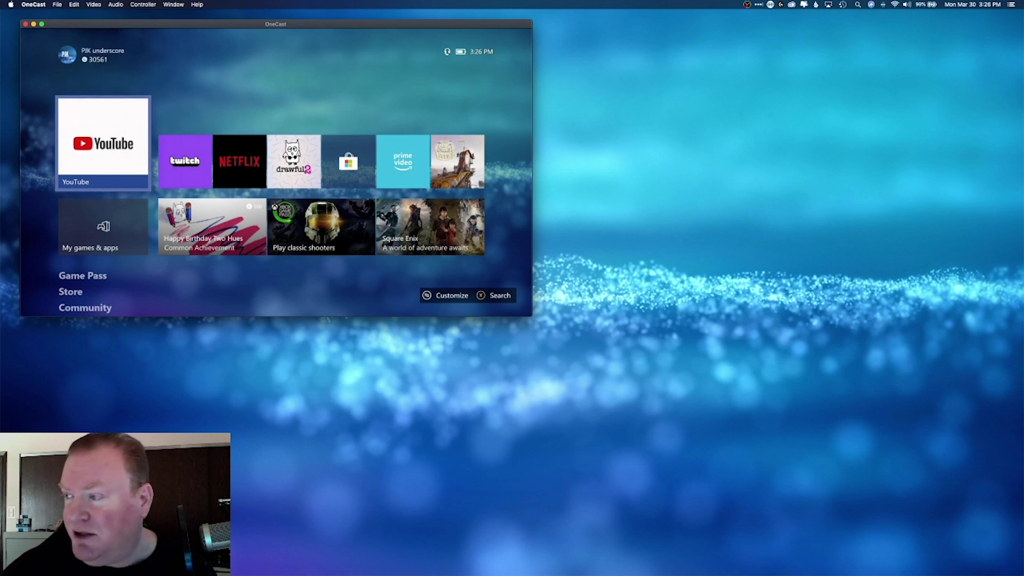
left_click_drag(1023, 19, 469, 115)
left_click(469, 115)
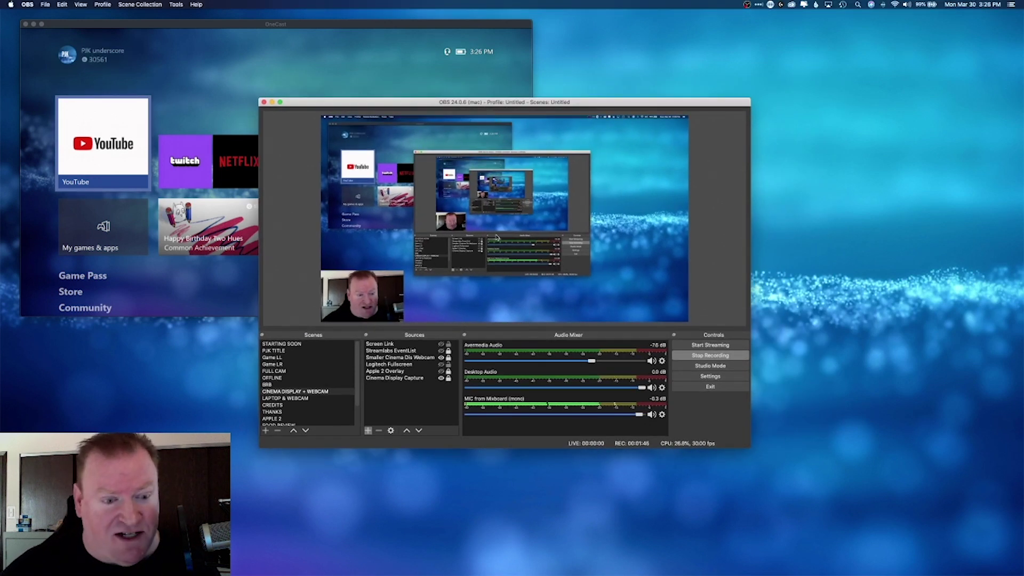
Add a Window Capture source named 'OC Capture' to the CINEMA DISPLAY + WEBCAM scene.
left_click(286, 393)
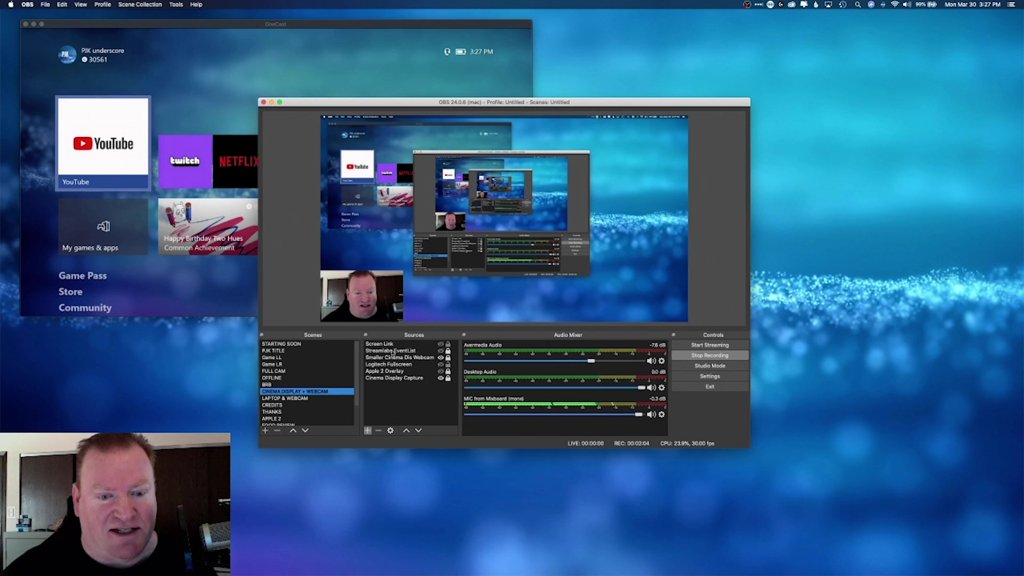
left_click(368, 431)
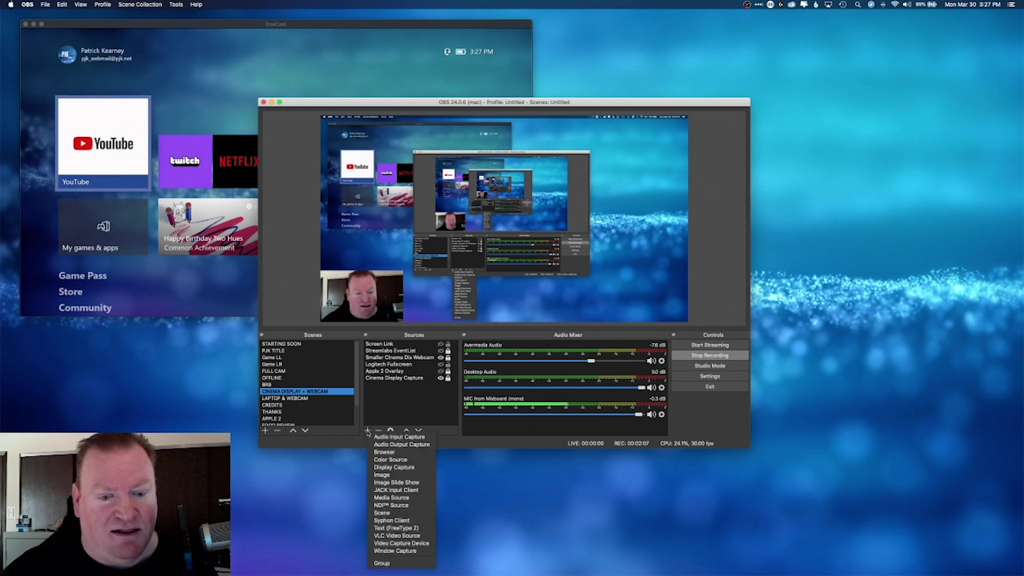
left_click(379, 551)
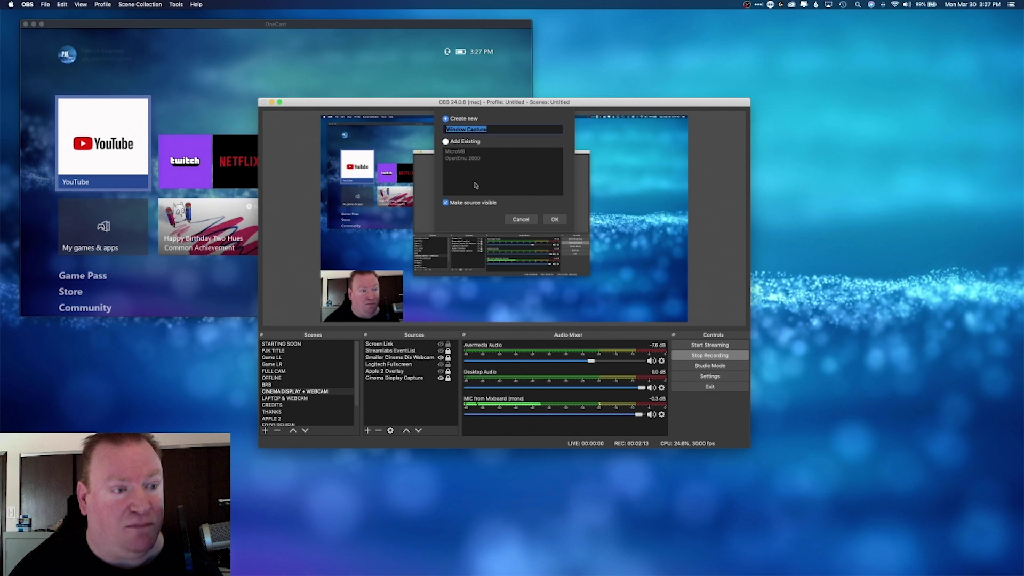
type("OC Ca")
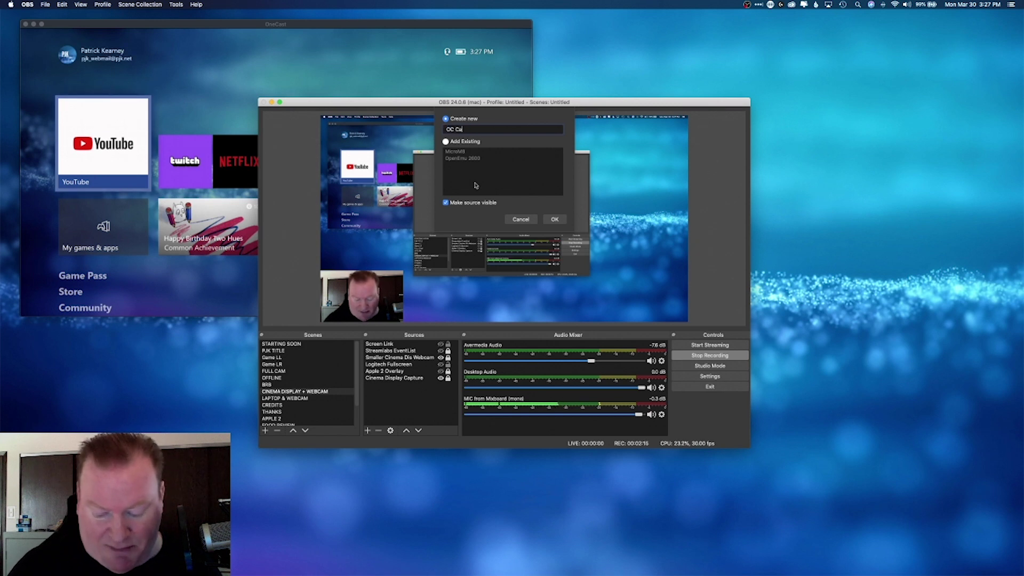
type("pture")
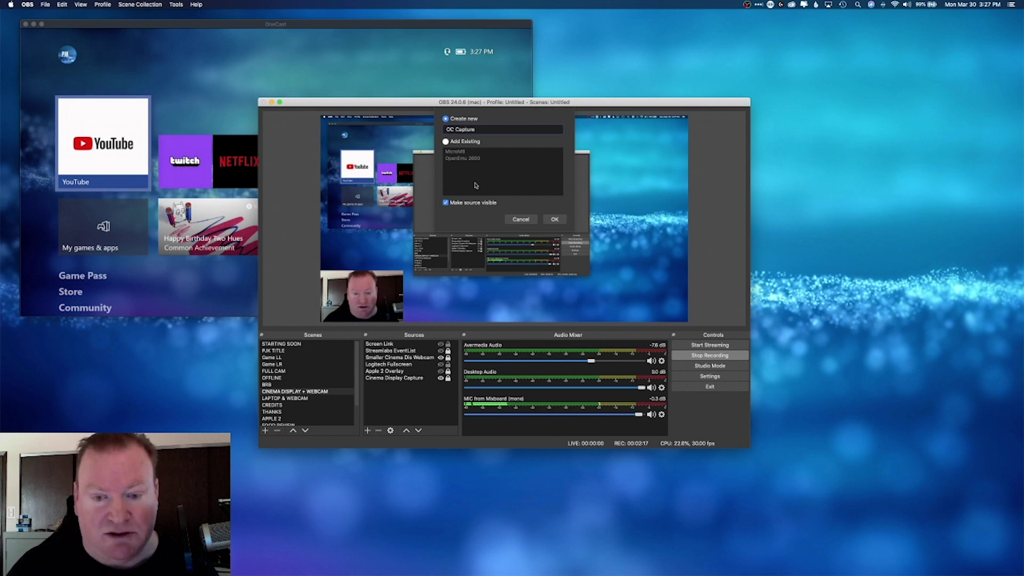
Create the OC Capture source and move its Properties window aside.
left_click(555, 220)
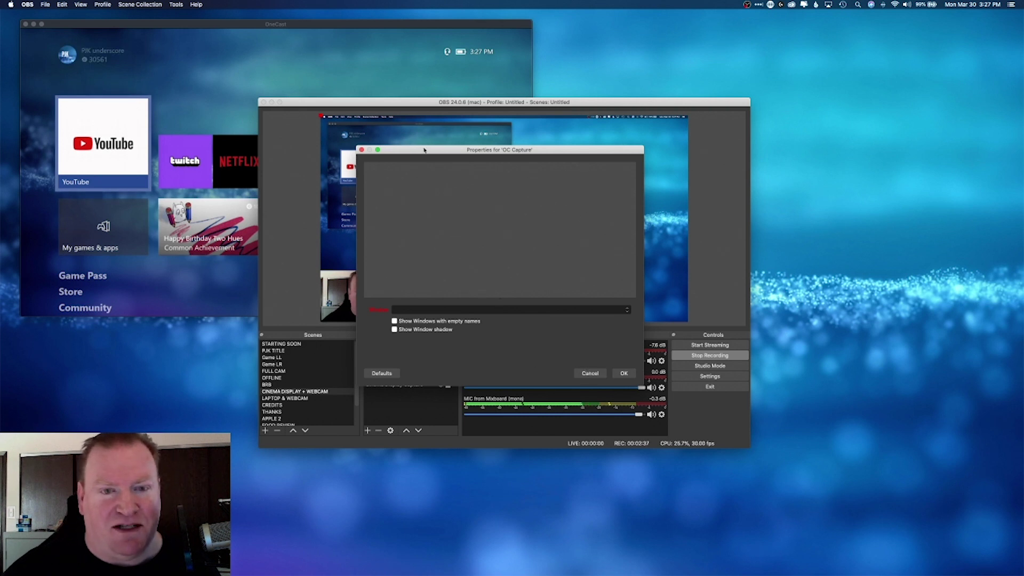
left_click_drag(435, 153, 1023, 121)
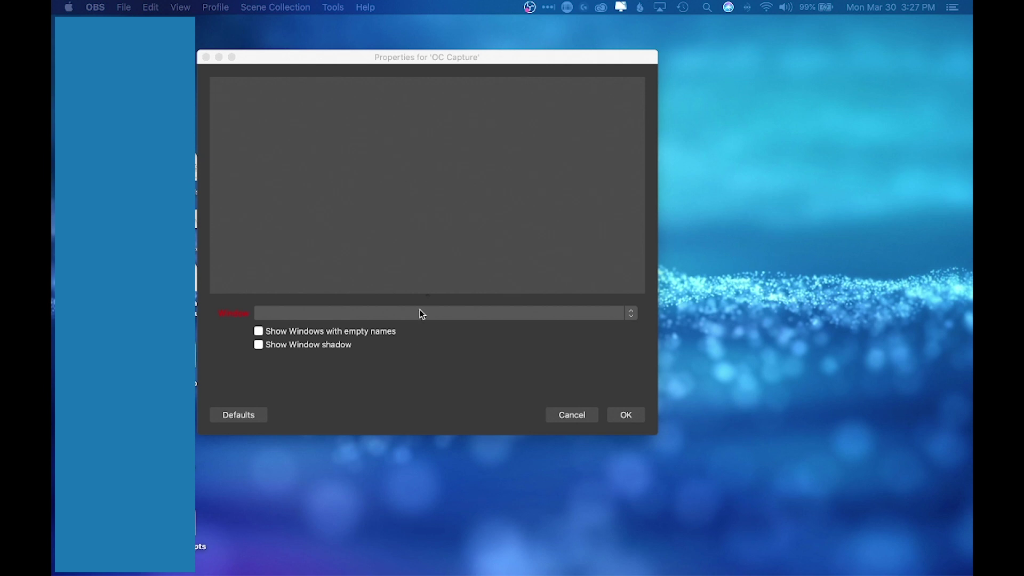
Set OC Capture's window to [OneCast] OneCast so the Xbox dashboard appears.
left_click(421, 317)
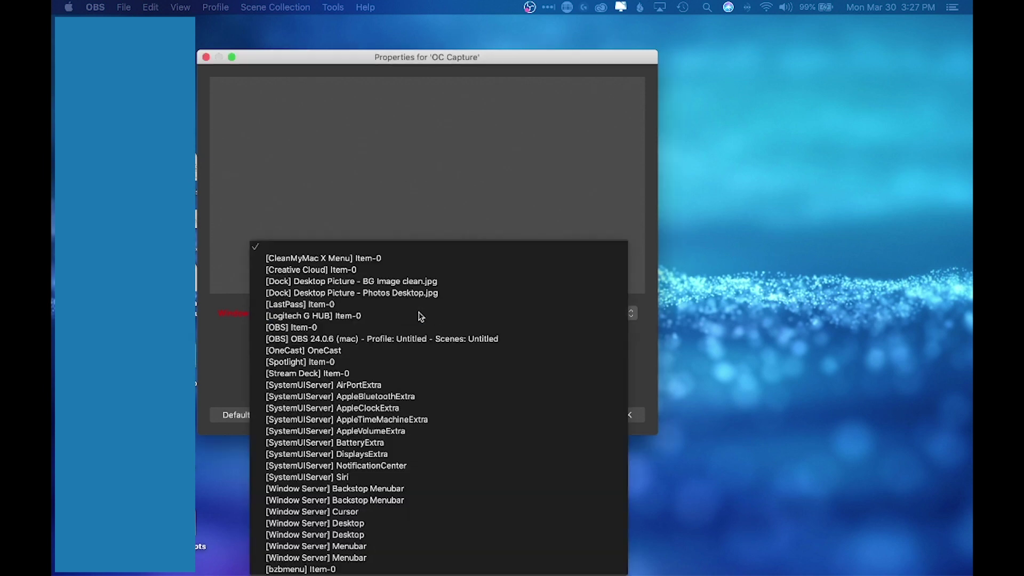
left_click(337, 350)
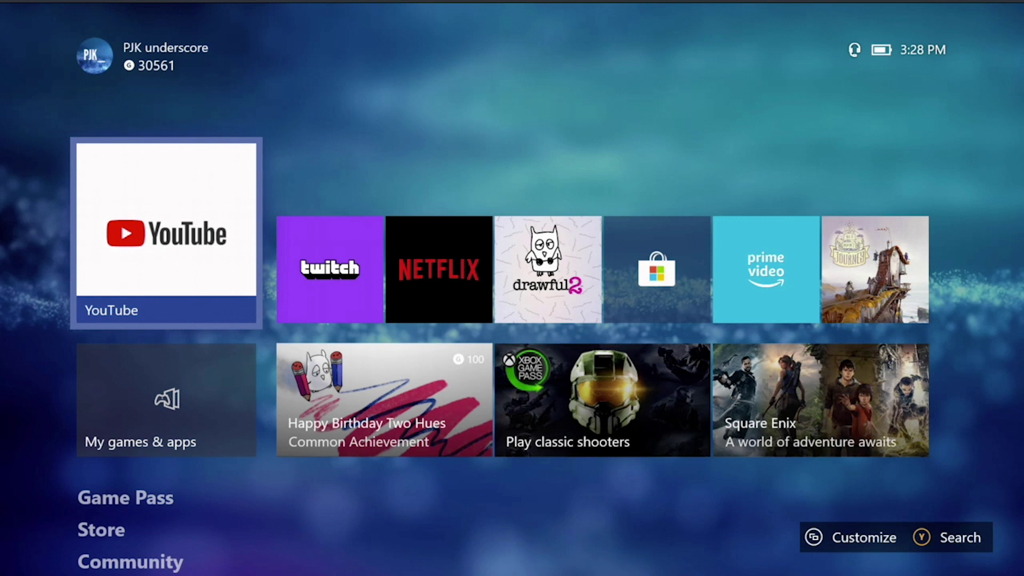
Move across the dashboard from the Twitch tile to Prime Video and back to Netflix.
left_click(330, 269)
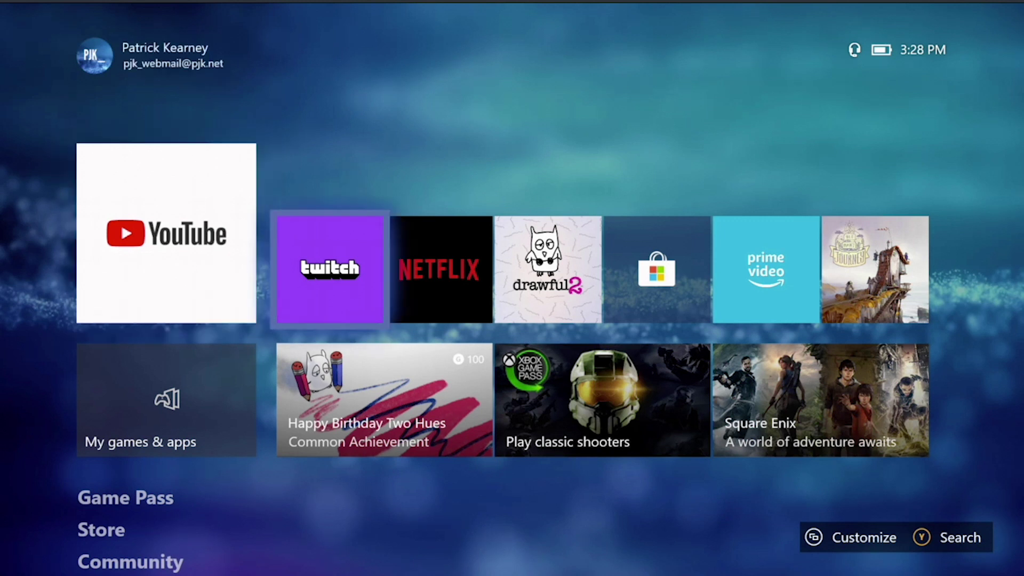
key("Right")
key("Right")
key("Right")
key("Right")
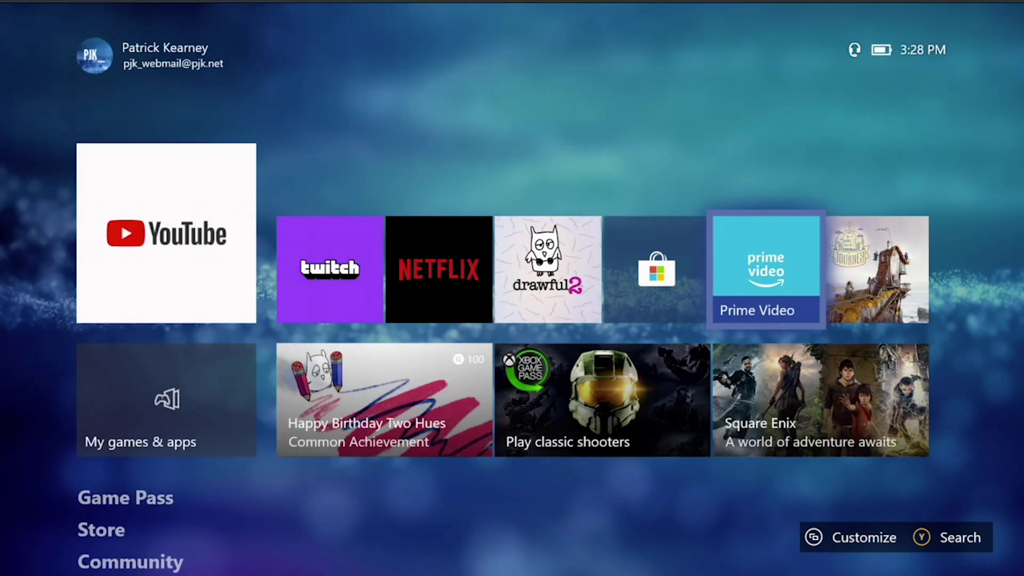
key("Left")
key("Left")
key("Left")
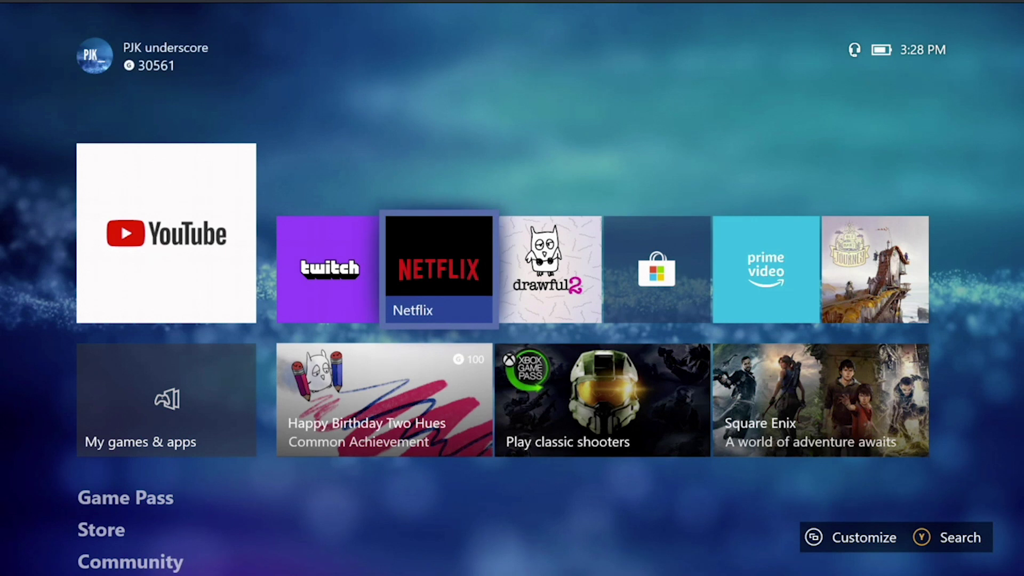